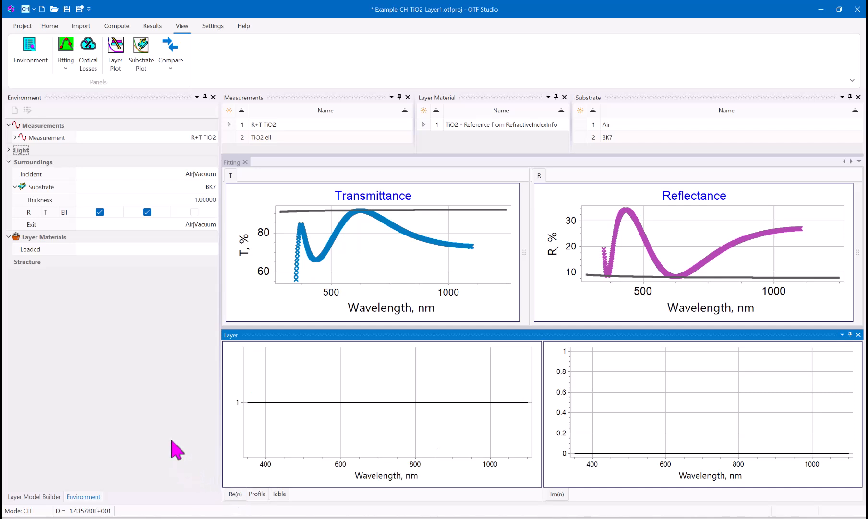
# - Set the layer model to Cauchy Normal for Re(n) and Exponential for Im(n), and run the Sweep fit on the R+T TiO2 data
pyautogui.click(51, 498)
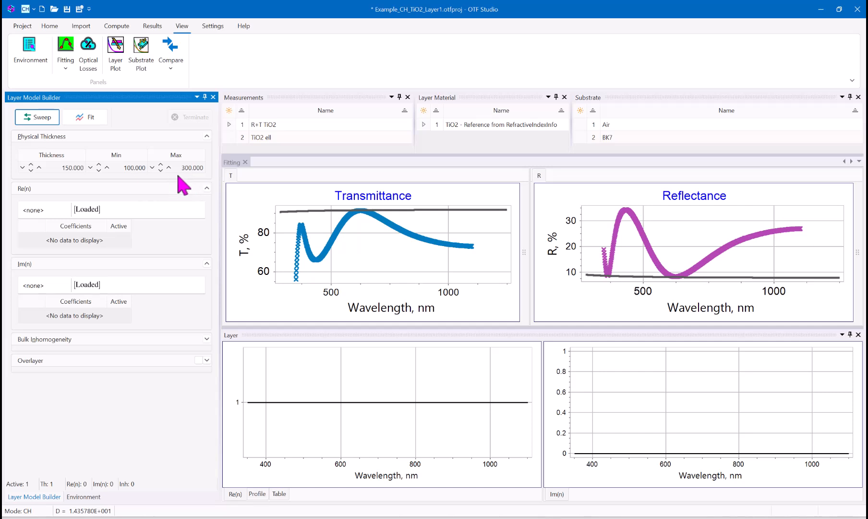
pyautogui.click(200, 211)
pyautogui.click(124, 259)
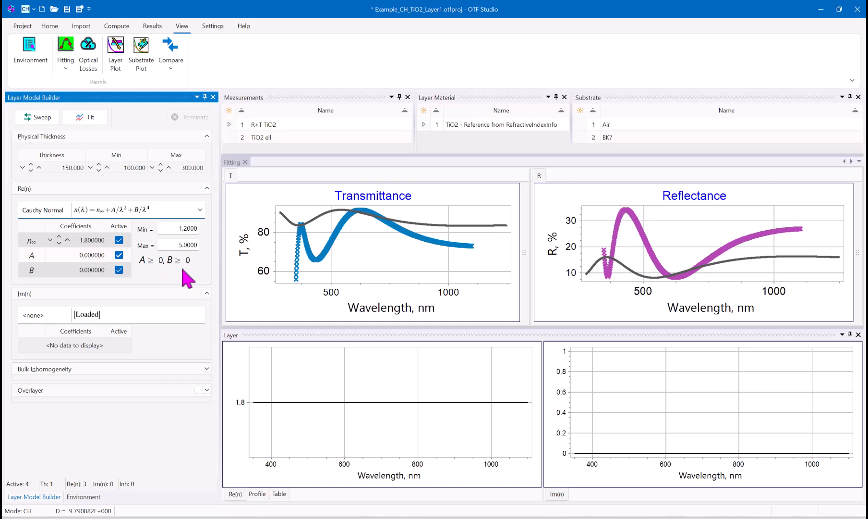
pyautogui.click(196, 315)
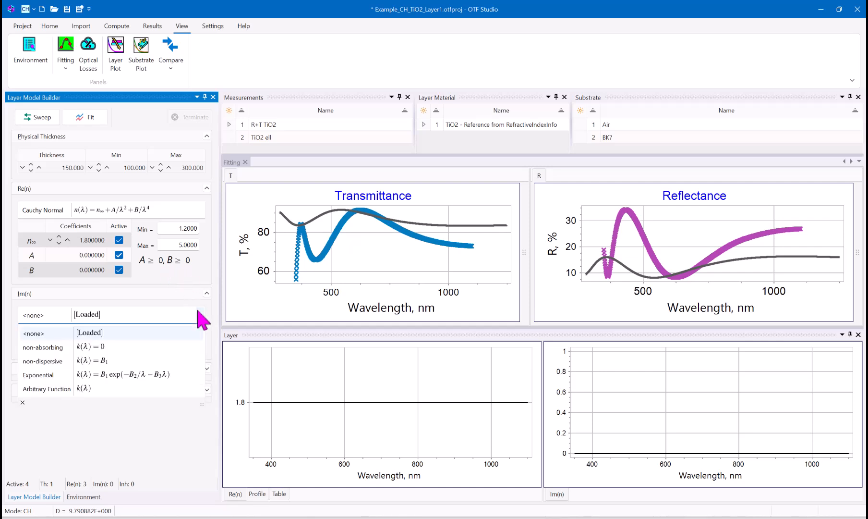
pyautogui.click(112, 377)
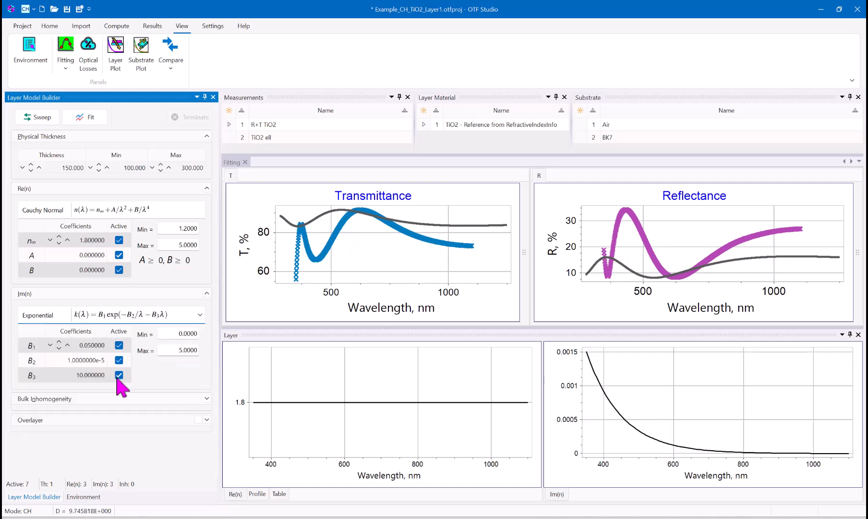
pyautogui.click(47, 120)
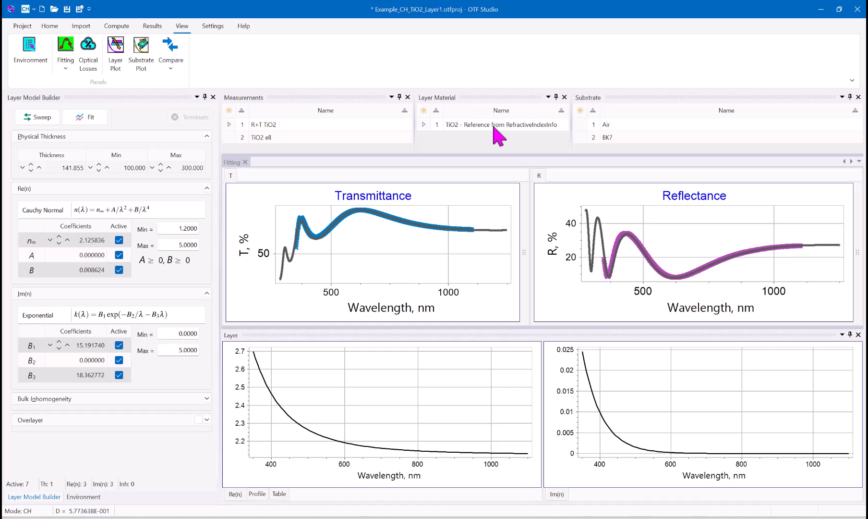
# - Compare the fitted layer's optical constants with TiO2 - Reference from RefractiveIndexInfo, and turn the comparison off
pyautogui.click(171, 68)
pyautogui.click(194, 83)
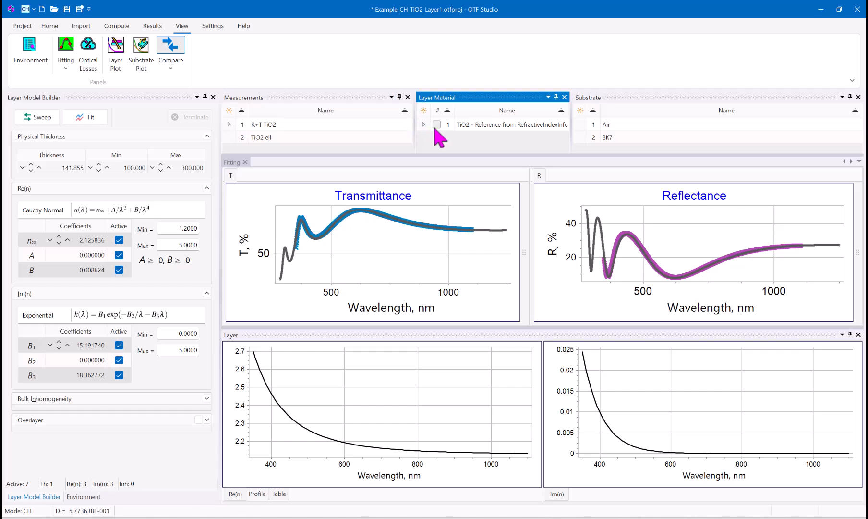
pyautogui.click(437, 125)
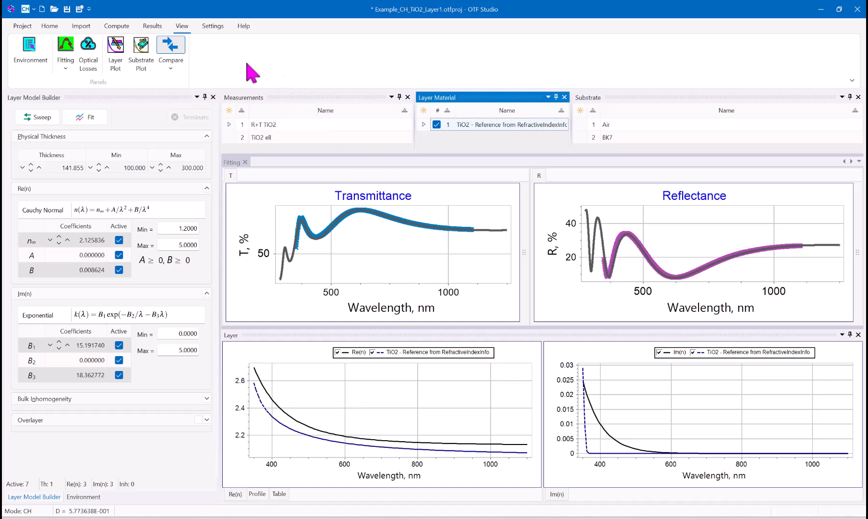
pyautogui.click(170, 48)
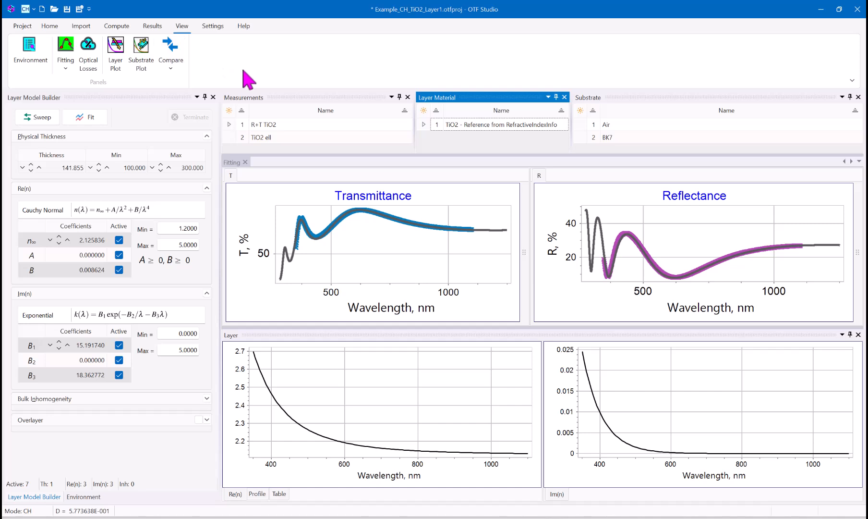
# - Save the fitted layer to the layer material database on the measurements grid under the name TiO2 from RT
pyautogui.click(154, 27)
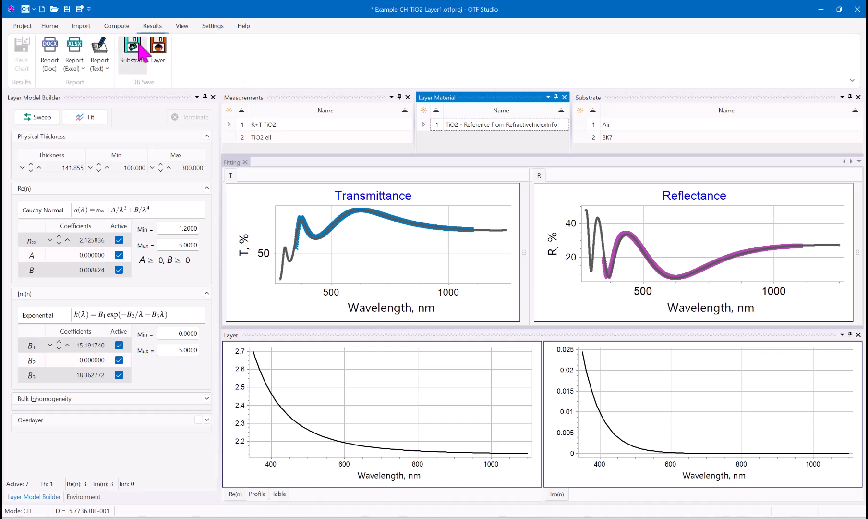
pyautogui.click(158, 48)
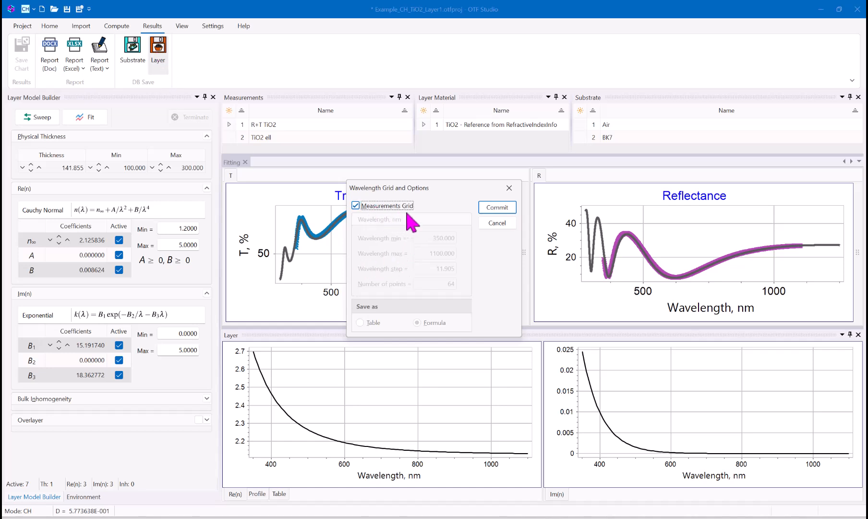
pyautogui.click(495, 210)
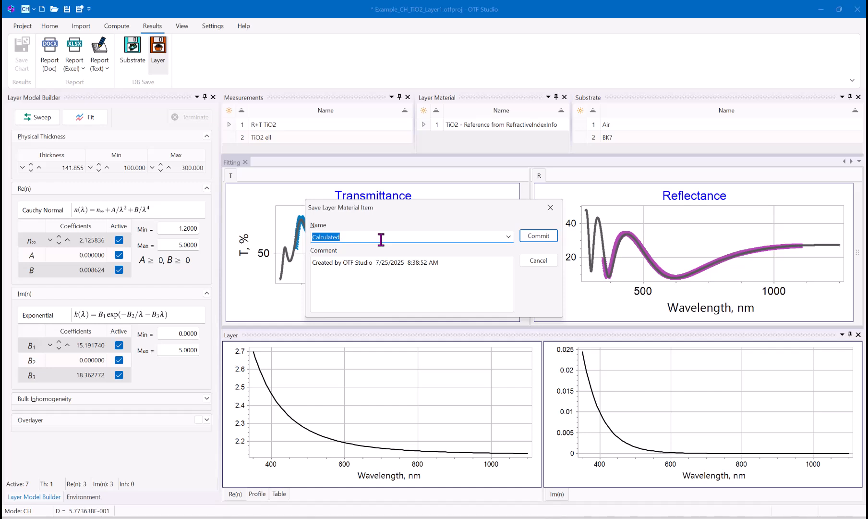
pyautogui.write('TiO2')
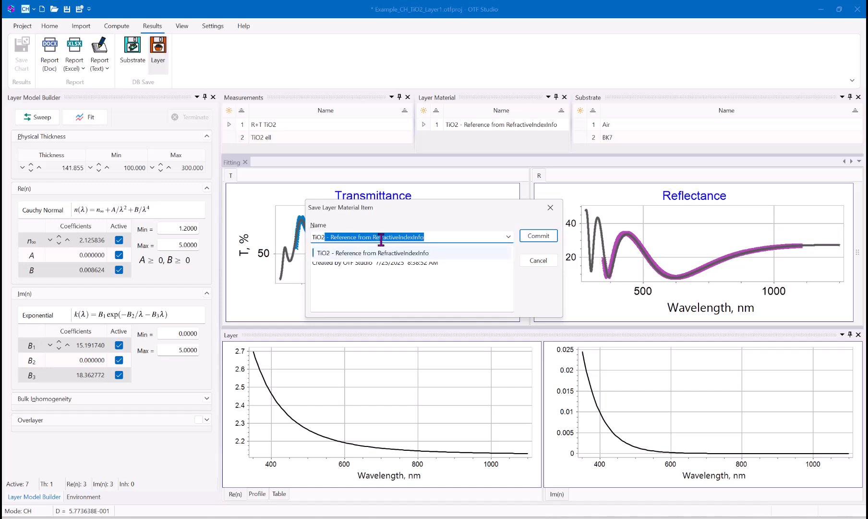
pyautogui.write(' from RT')
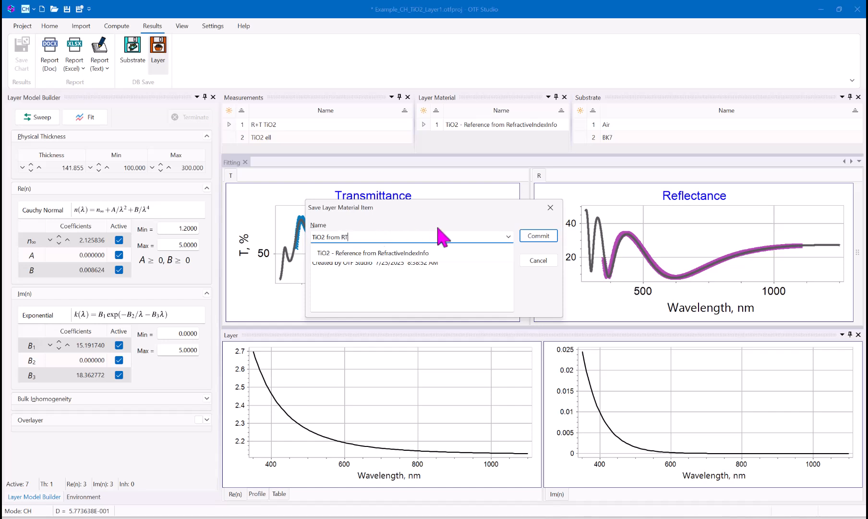
pyautogui.click(539, 236)
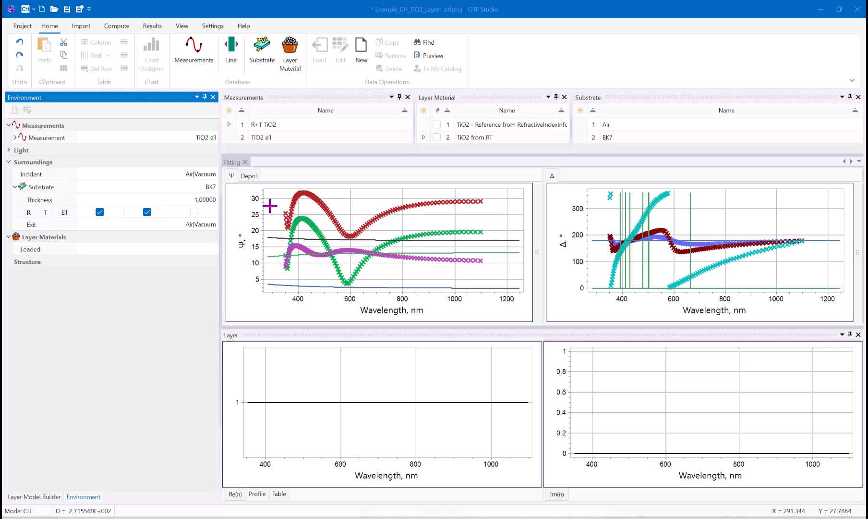
# - View the depolarization data, return to the Ψ plot, and enable the Ell option for the BK7 substrate
pyautogui.click(249, 176)
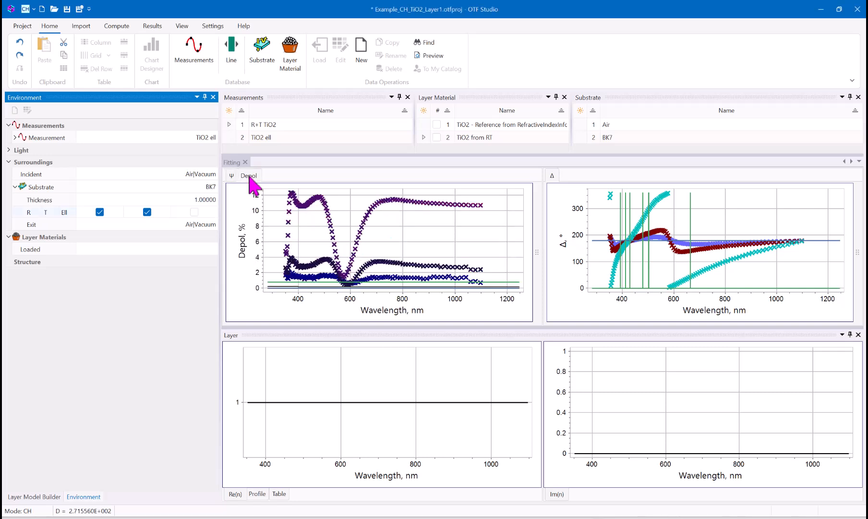
pyautogui.click(231, 175)
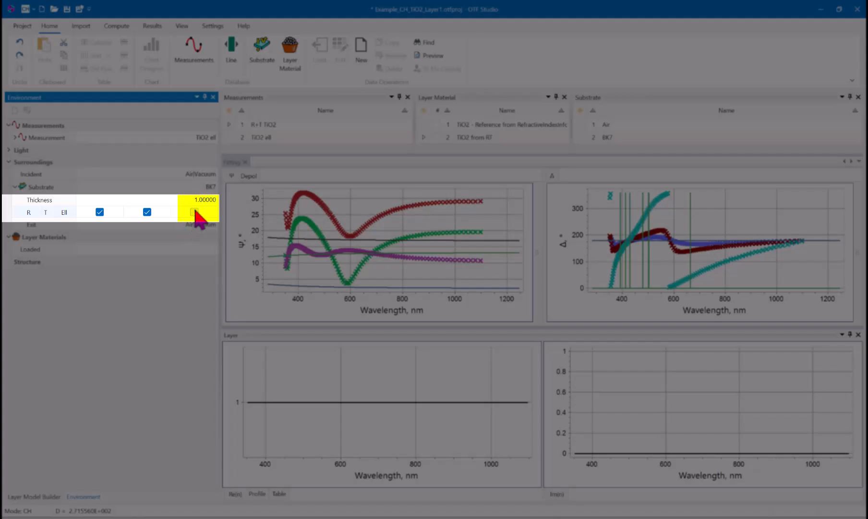
pyautogui.click(195, 212)
pyautogui.click(194, 212)
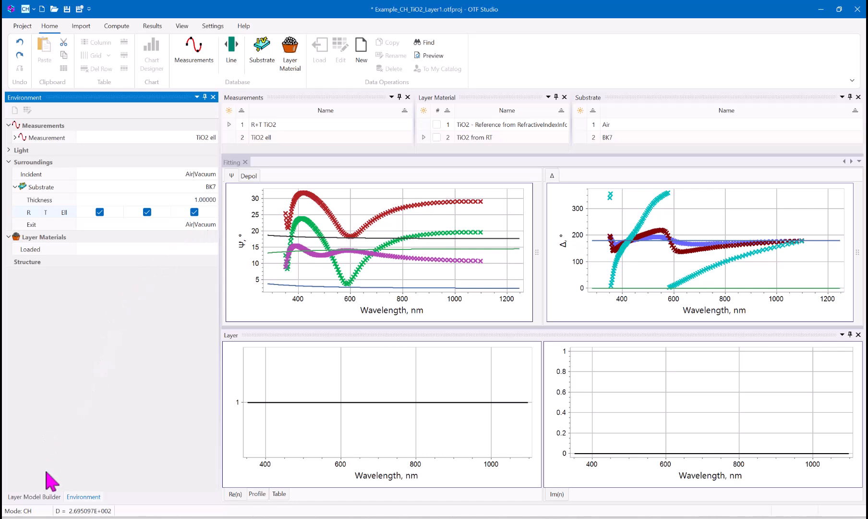
# - Set the layer's physical thickness limits to a minimum of 100 and a maximum of 300
pyautogui.click(31, 497)
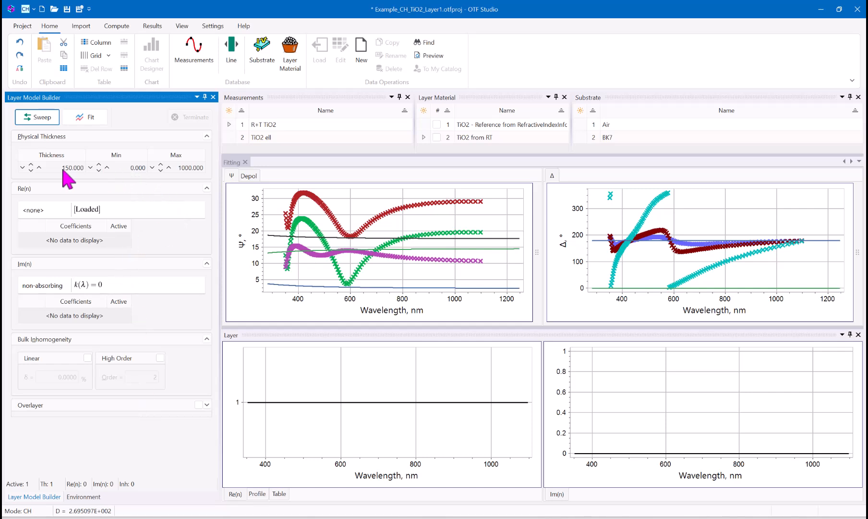
pyautogui.click(123, 168)
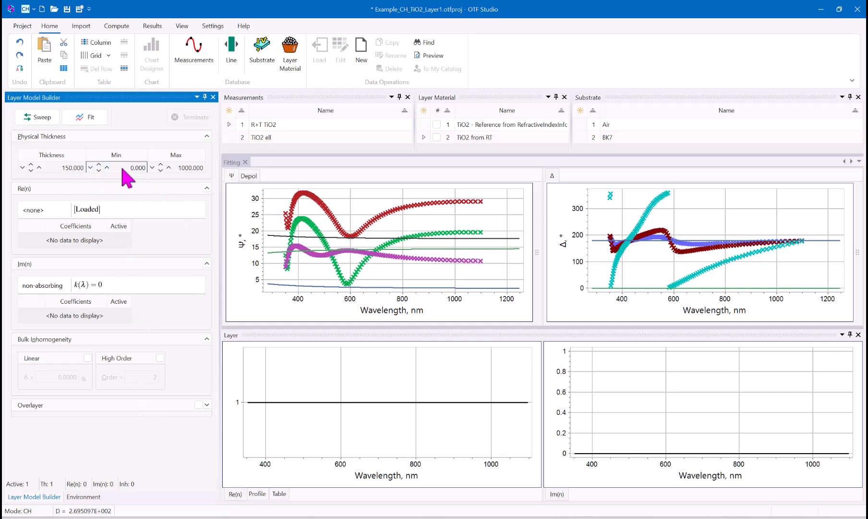
pyautogui.write('100')
pyautogui.click(199, 168)
pyautogui.write('300')
# - Apply the Cauchy Normal model to Re(n) and run the Sweep fit on the TiO2 ell data
pyautogui.click(197, 213)
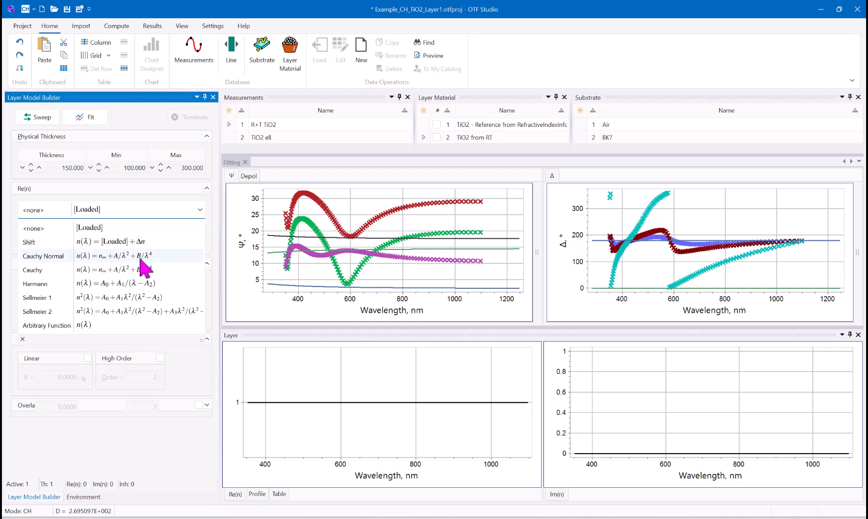
pyautogui.click(140, 256)
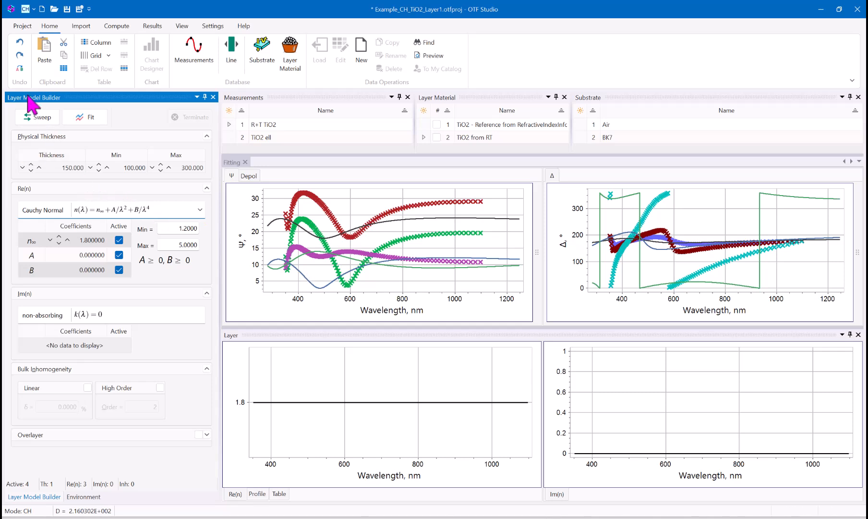
pyautogui.click(36, 116)
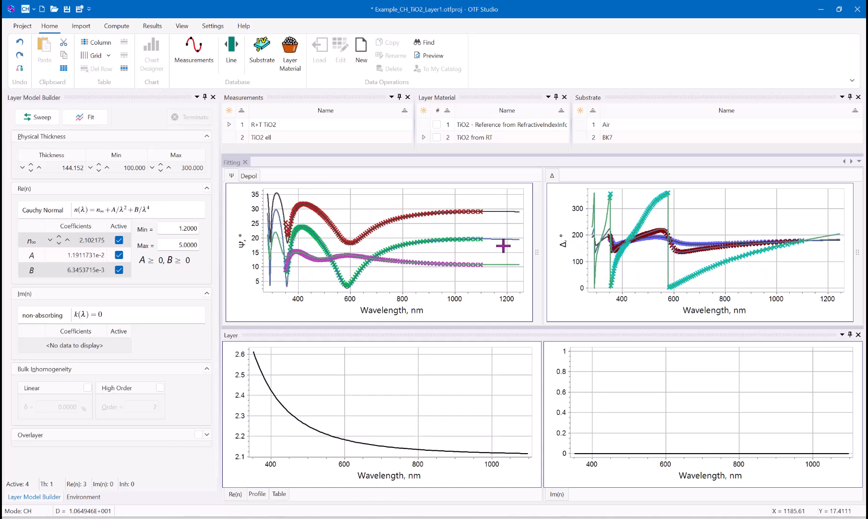
# - Check the fit on the depolarization plot, return to Ψ, and compare the layer's optical constants with TiO2 from RT
pyautogui.click(249, 176)
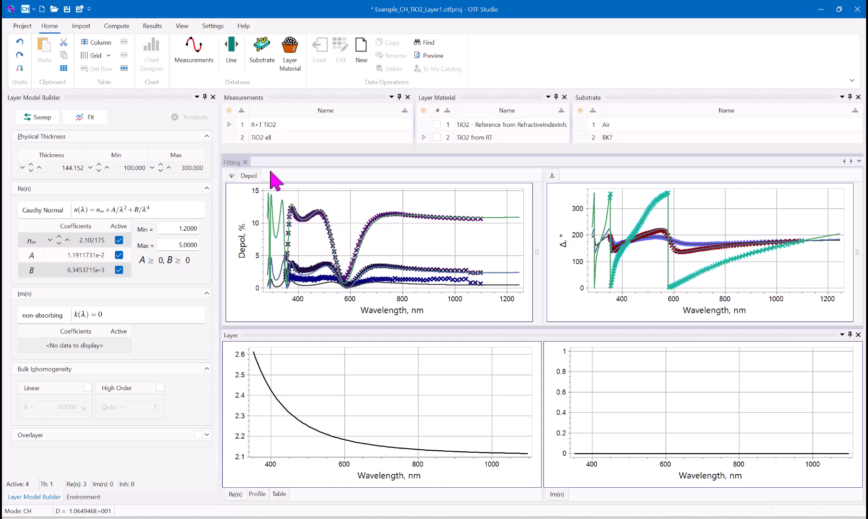
pyautogui.click(231, 176)
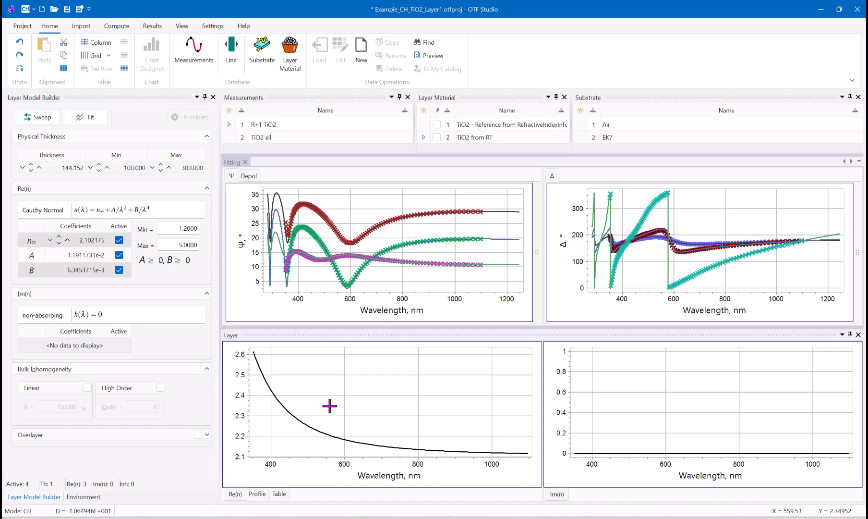
pyautogui.click(180, 25)
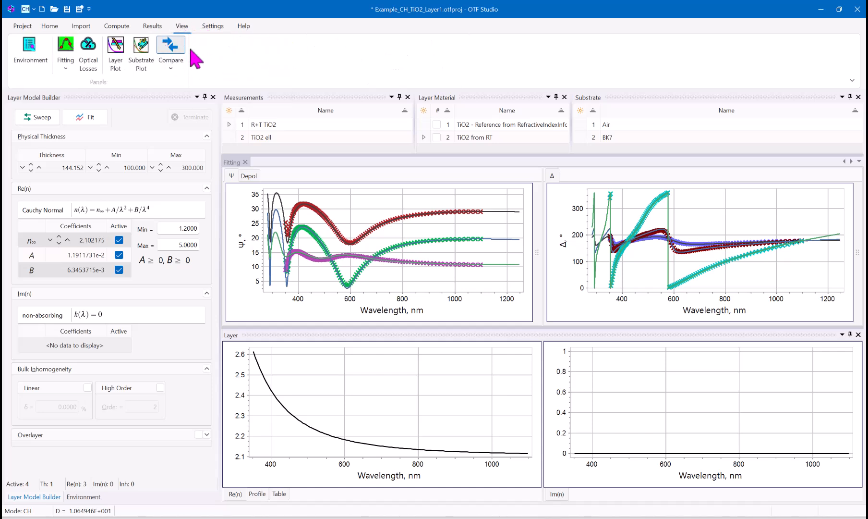
pyautogui.click(437, 138)
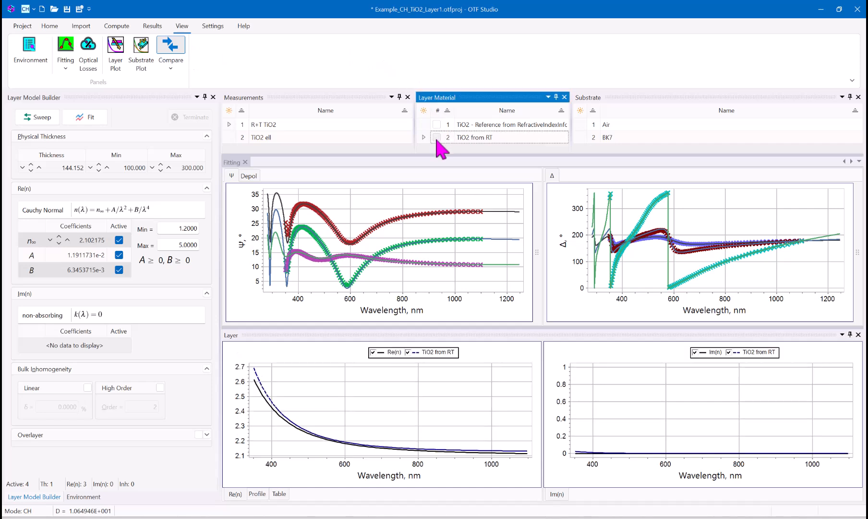